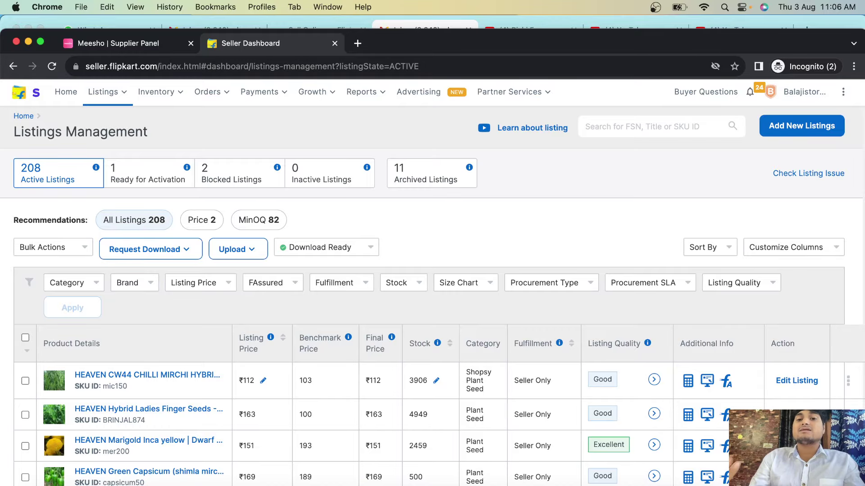
Look through the active product listings on the Listings Management page.
scroll(566, 445, "down", 15)
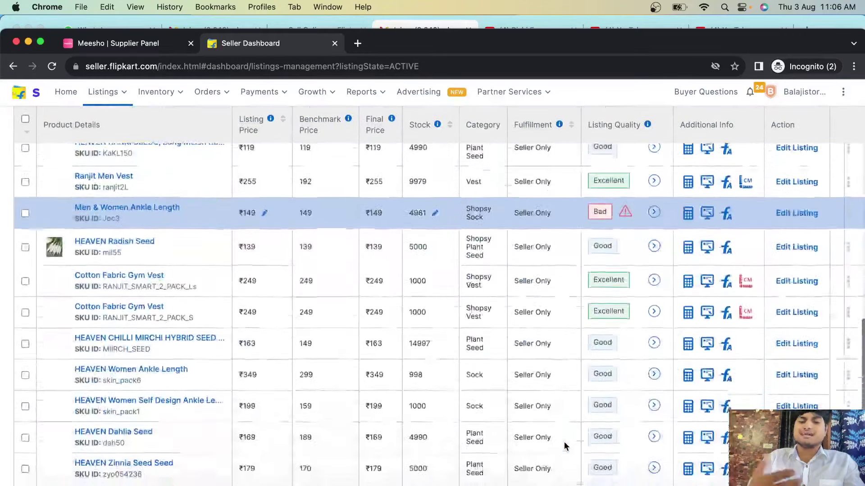
scroll(565, 445, "up", 20)
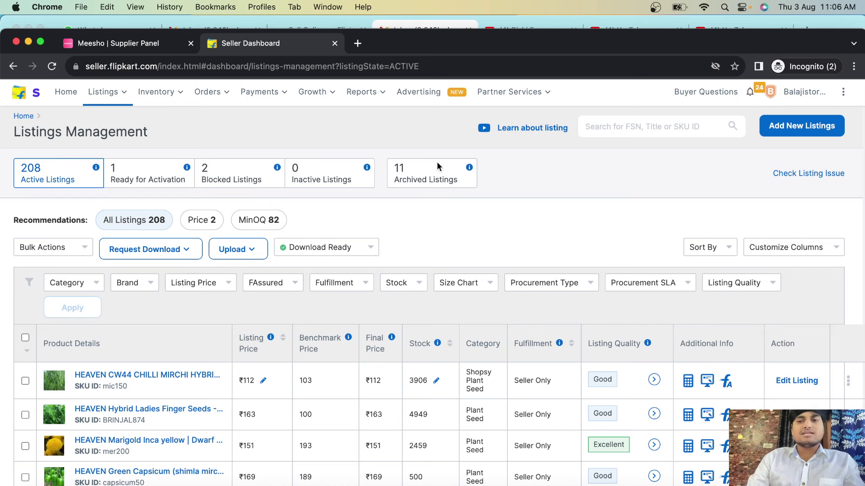
scroll(373, 377, "down", 1)
scroll(372, 378, "down", 5)
scroll(532, 198, "up", 5)
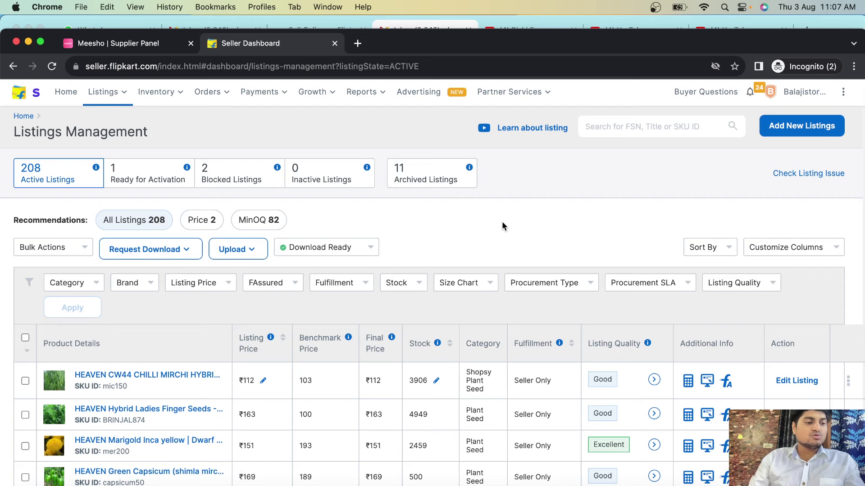
left_click(358, 44)
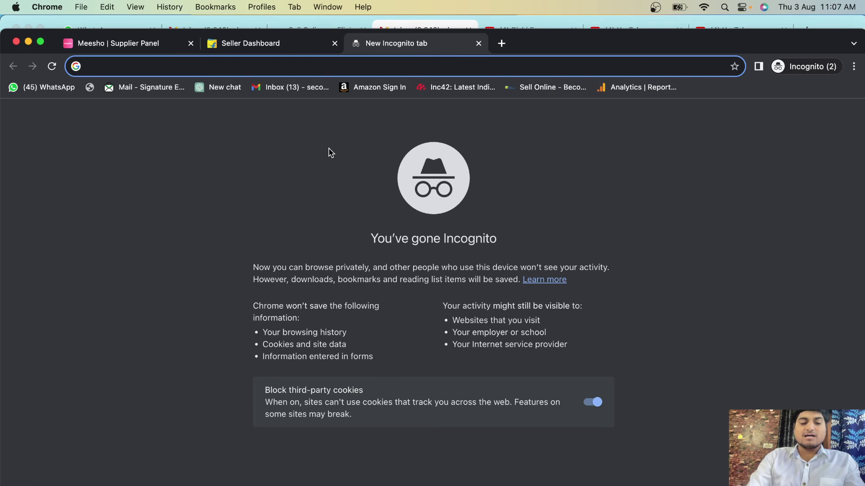
type("flip")
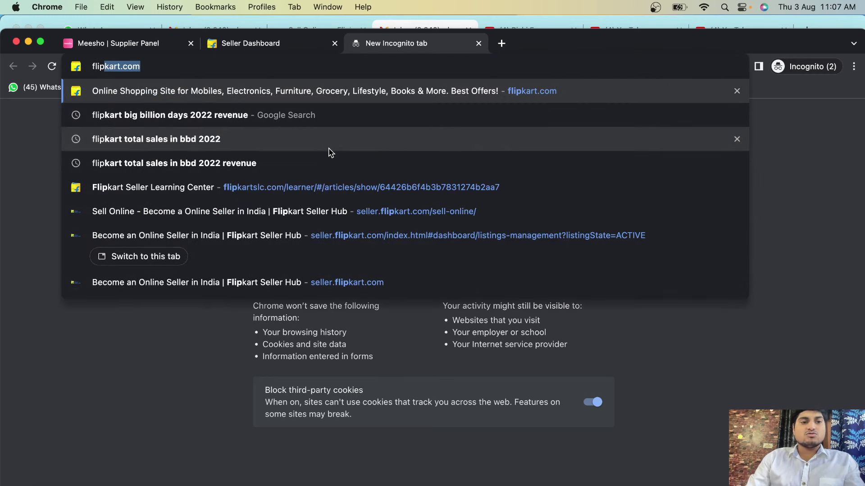
left_click(170, 211)
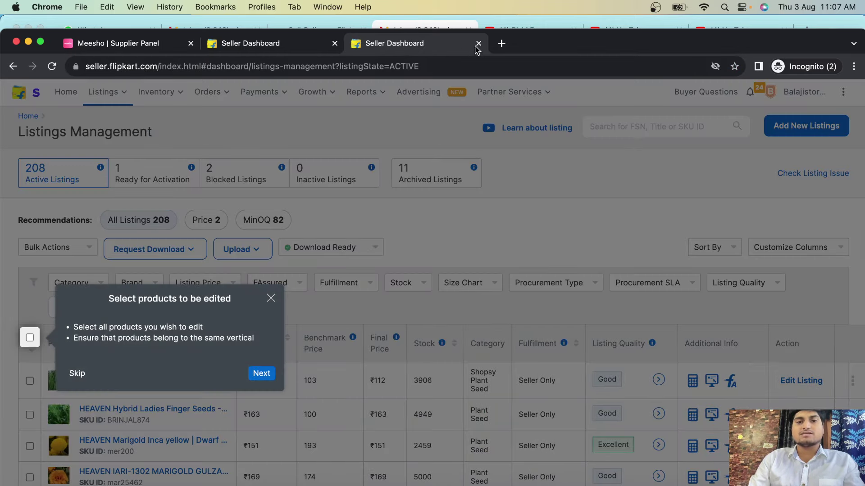
left_click(478, 43)
Open flipkart.com in a new tab, dismiss the login prompt and go to Become a Seller.
left_click(357, 43)
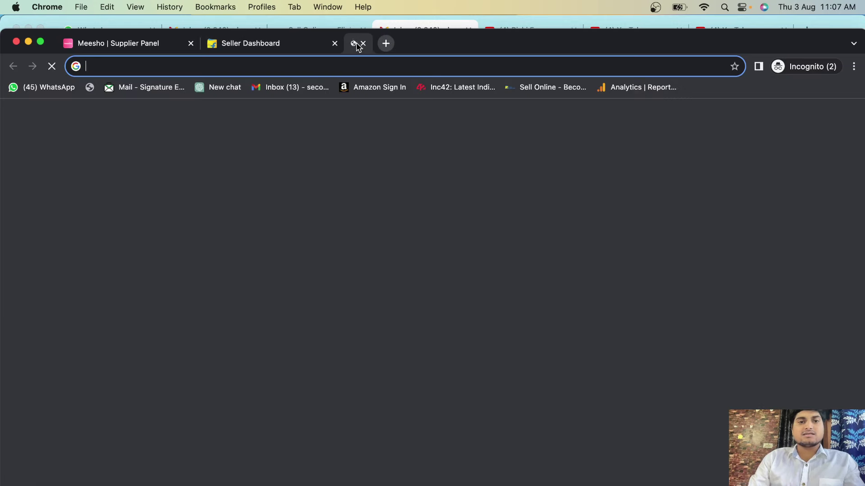
type("f")
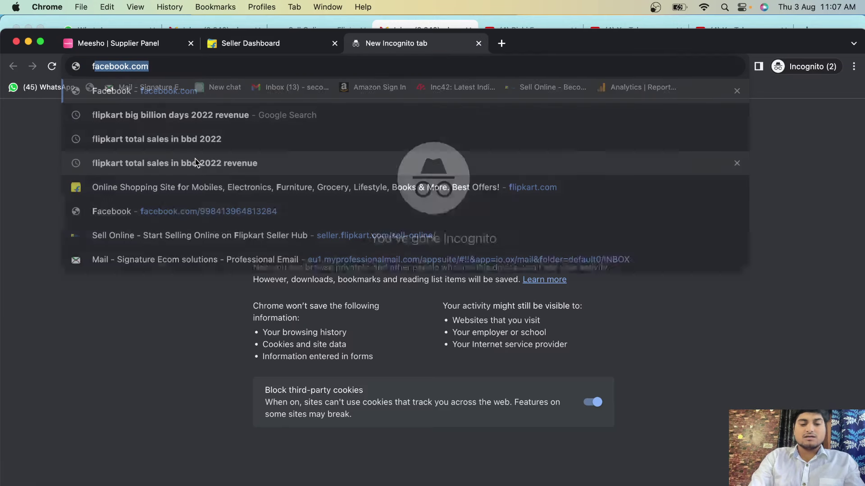
type("lip")
key("Return")
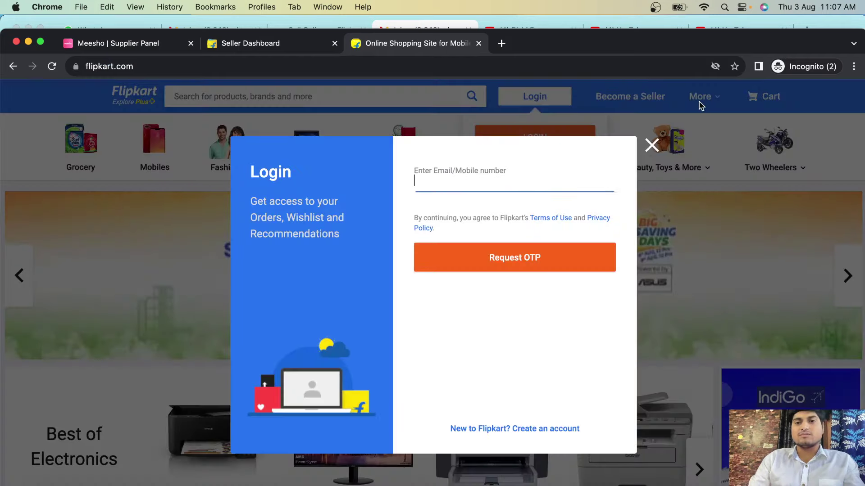
left_click(652, 146)
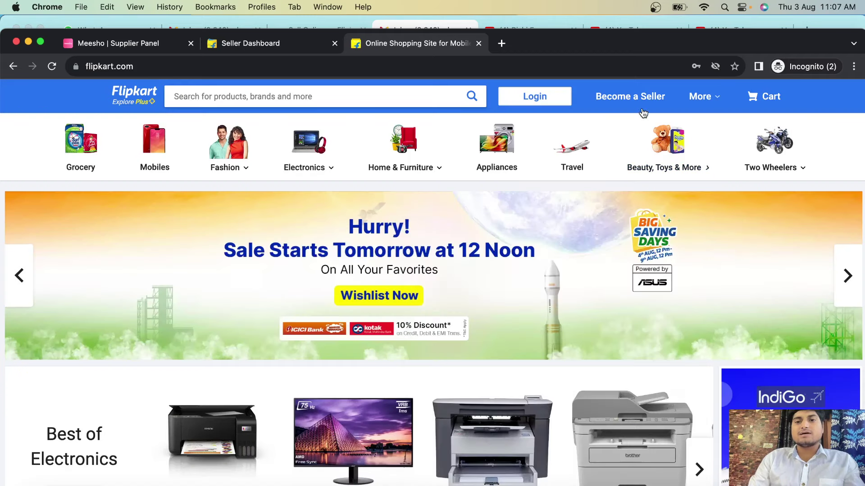
left_click(638, 100)
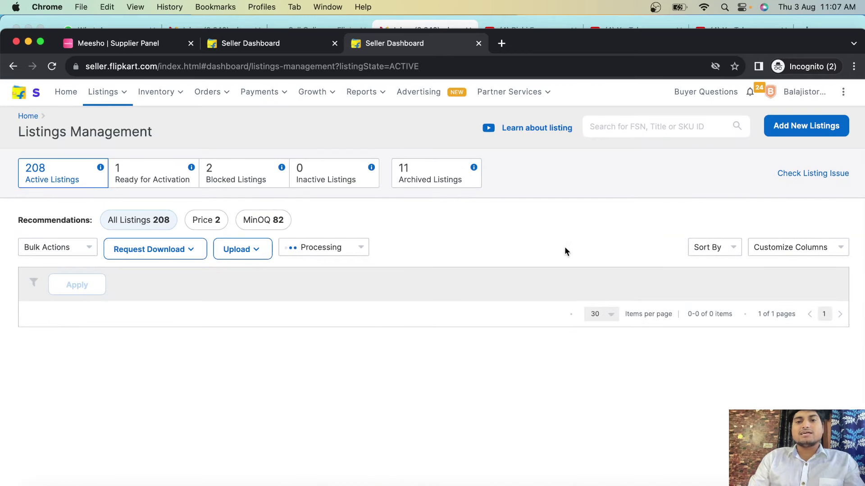
Return to the original Seller Dashboard tab and close the duplicate dashboard tab.
left_click(361, 92)
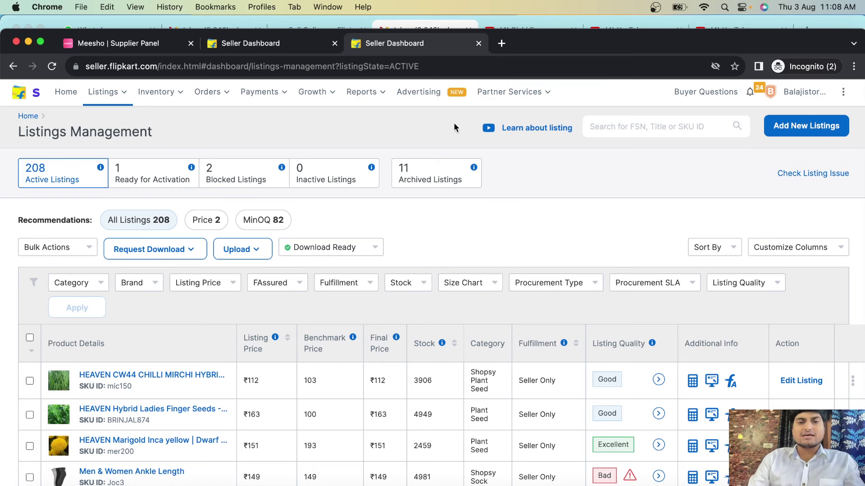
left_click(275, 45)
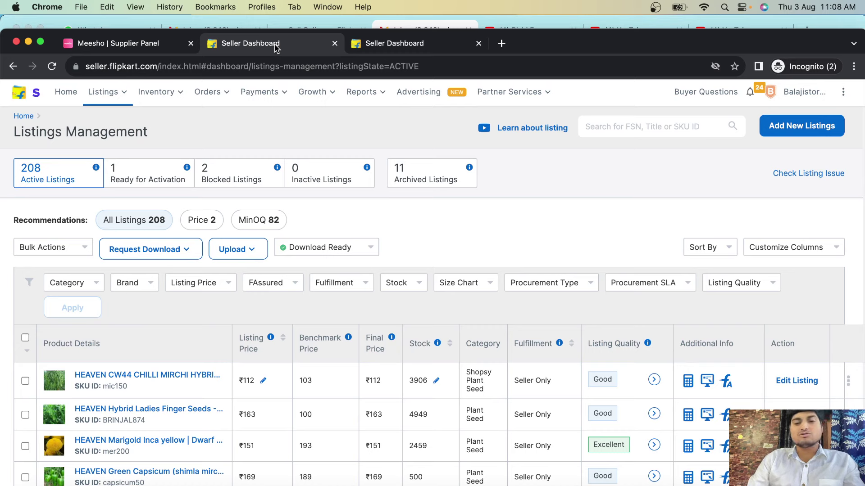
left_click(478, 43)
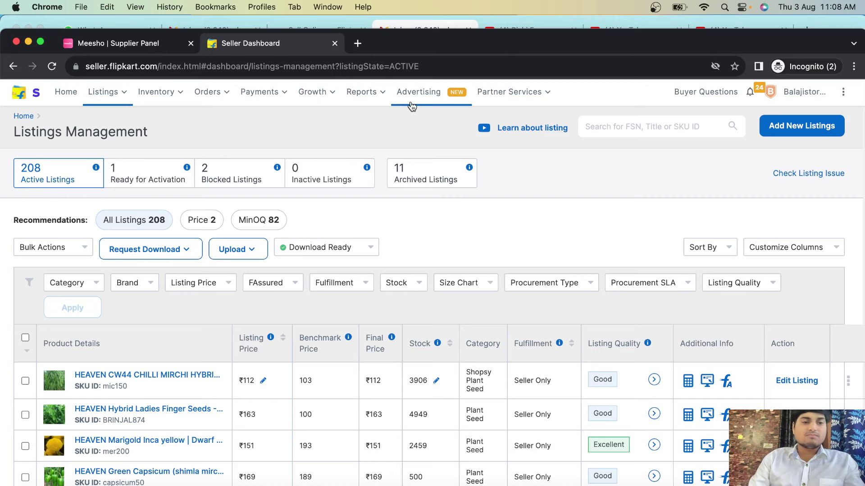
Open the WNE_MRP_47%_Off offer in Flipkart Promotions, skip its guided tour and look through the eligible listings.
mouse_move(311, 98)
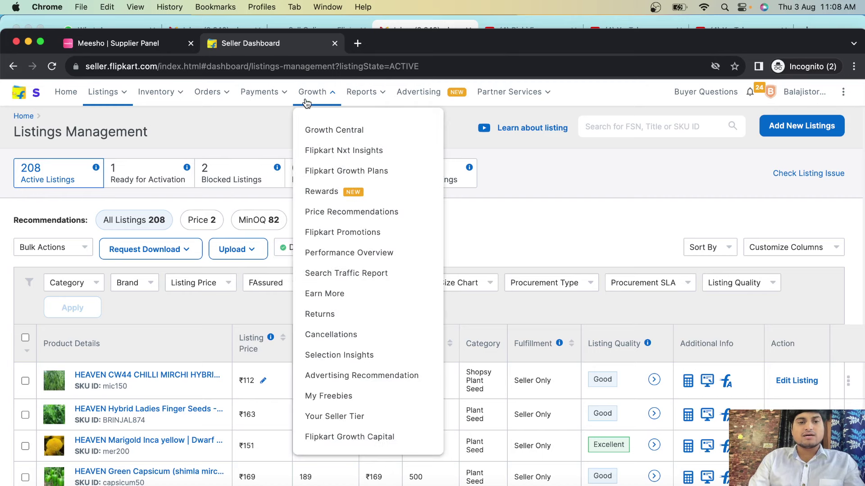
left_click(333, 232)
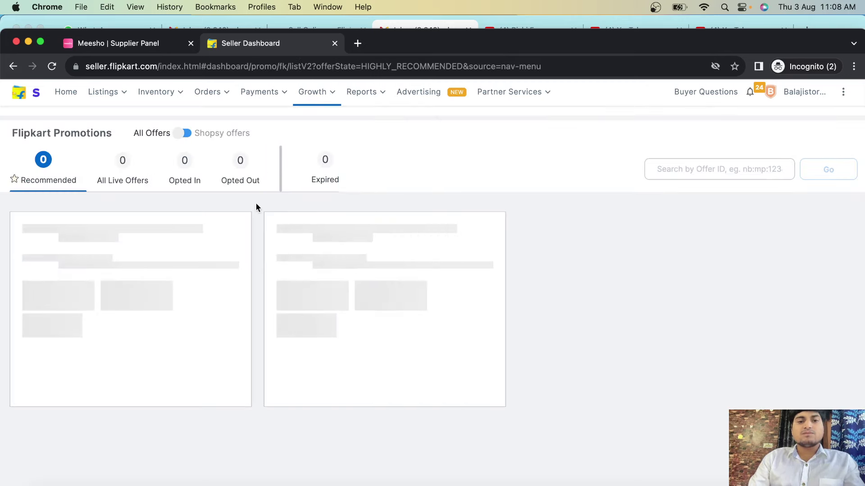
scroll(291, 396, "down", 3)
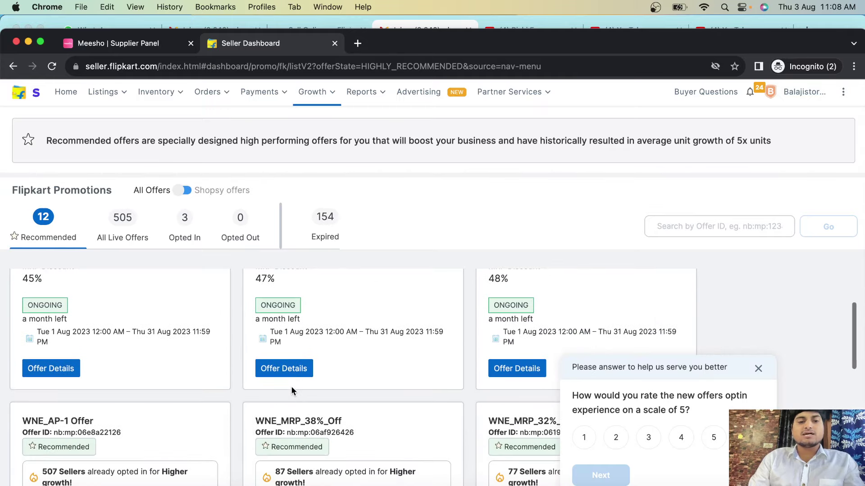
left_click(288, 370)
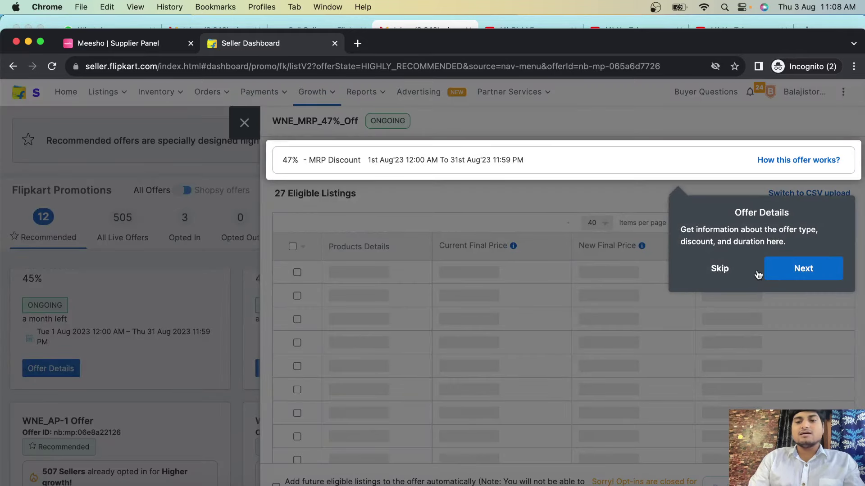
left_click(721, 270)
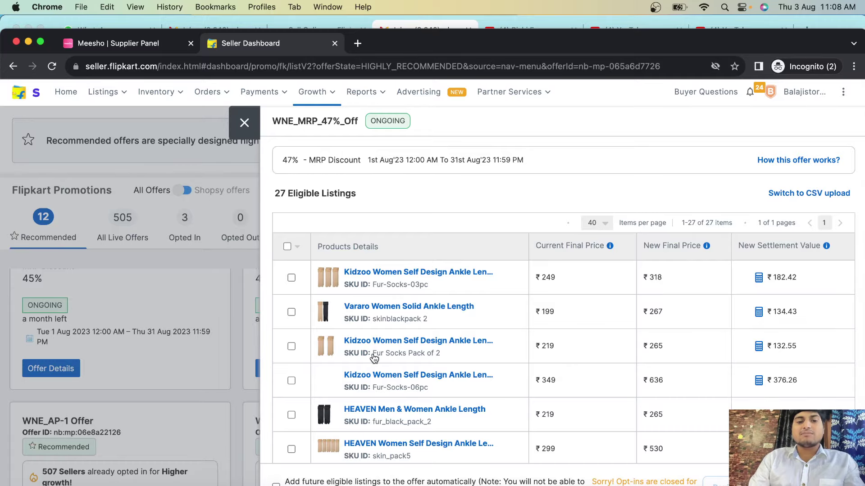
scroll(374, 356, "down", 5)
scroll(374, 357, "up", 8)
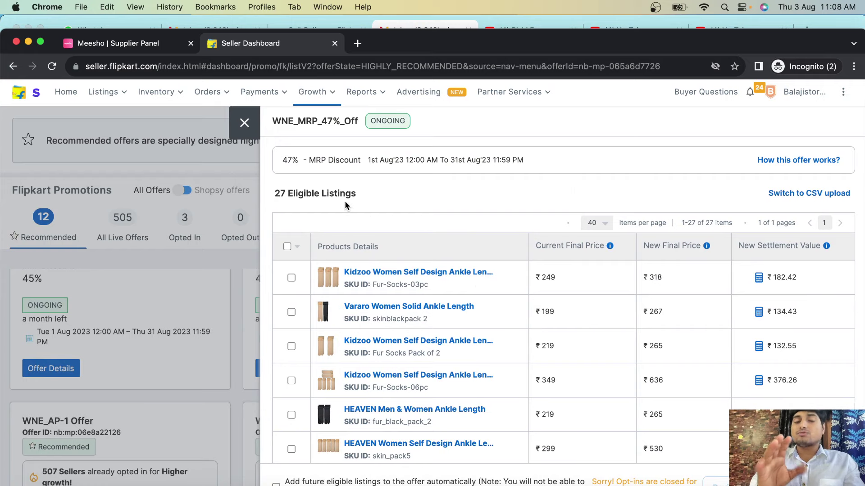
Minimize the incognito window, switch to the YouTube channel's playlists and open the full Flipkart help playlist.
left_click(29, 42)
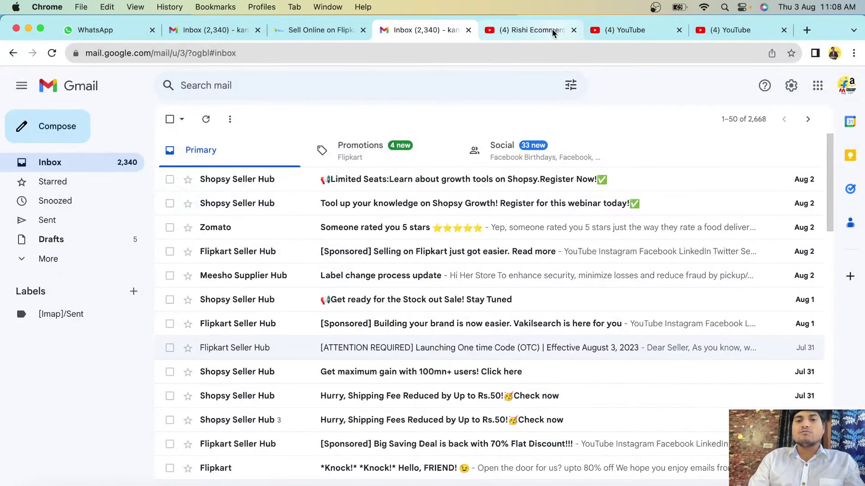
left_click(550, 30)
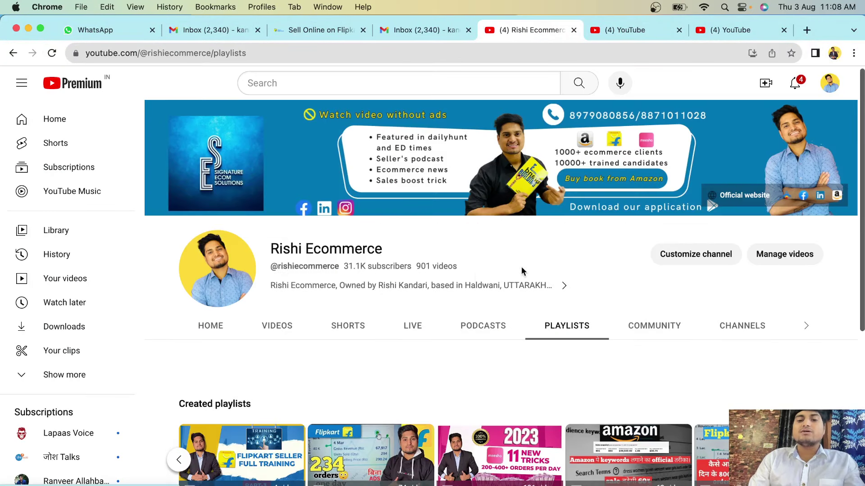
scroll(537, 348, "down", 5)
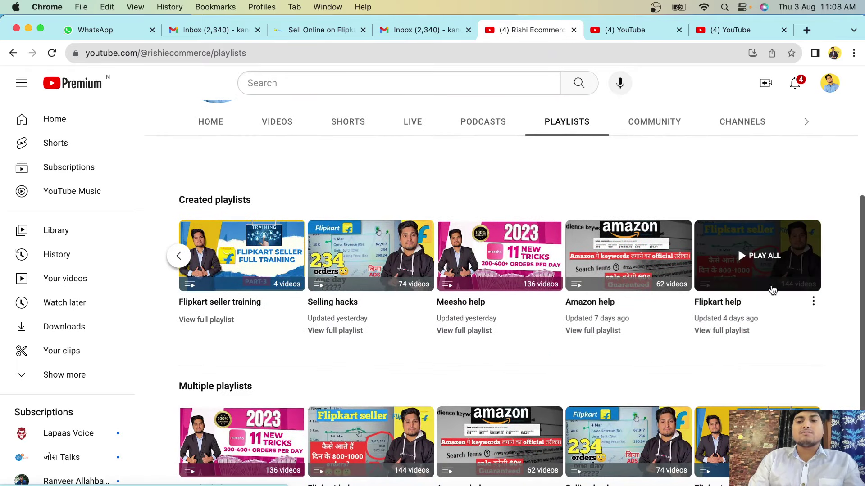
left_click(725, 334)
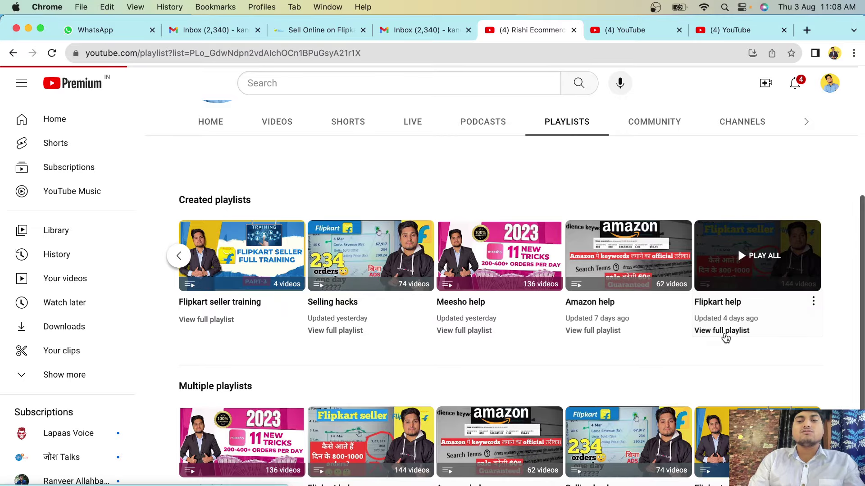
Look through the videos in the Flipkart help playlist.
scroll(552, 354, "down", 10)
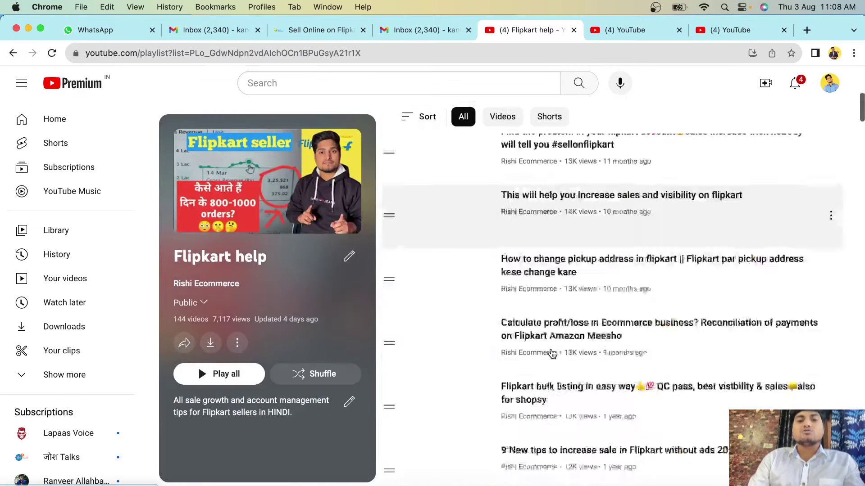
scroll(552, 354, "down", 10)
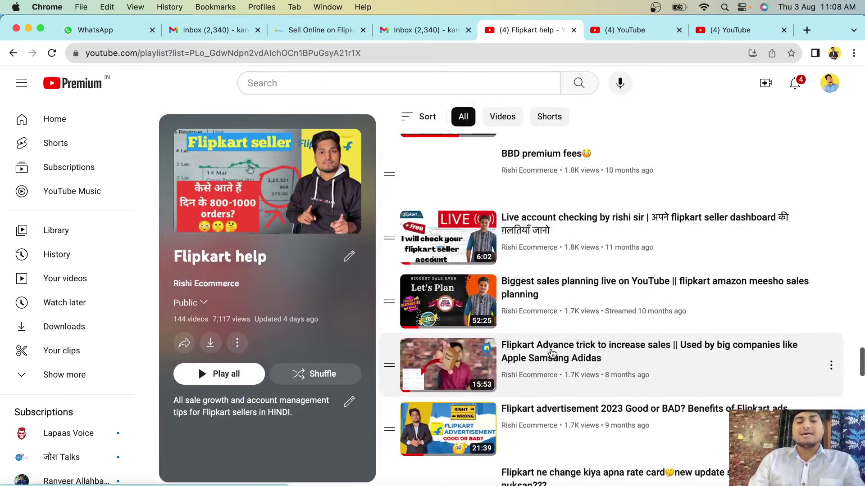
scroll(546, 394, "down", 10)
scroll(546, 394, "up", 10)
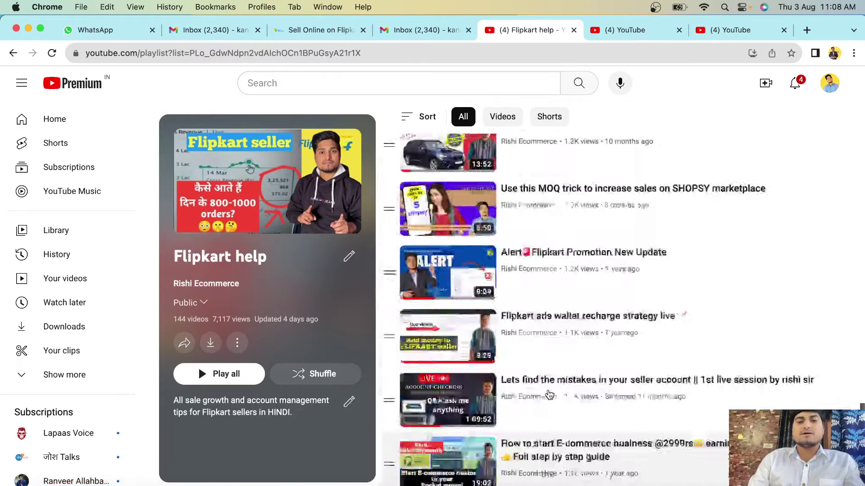
scroll(547, 396, "up", 5)
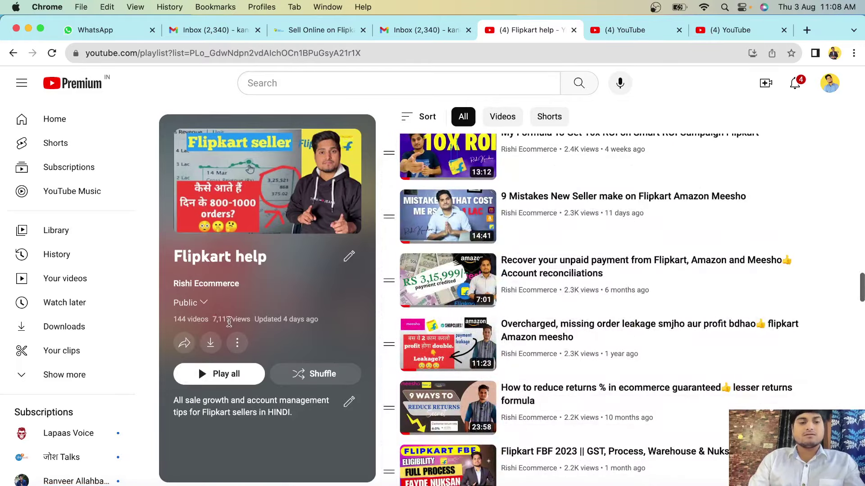
scroll(610, 293, "up", 10)
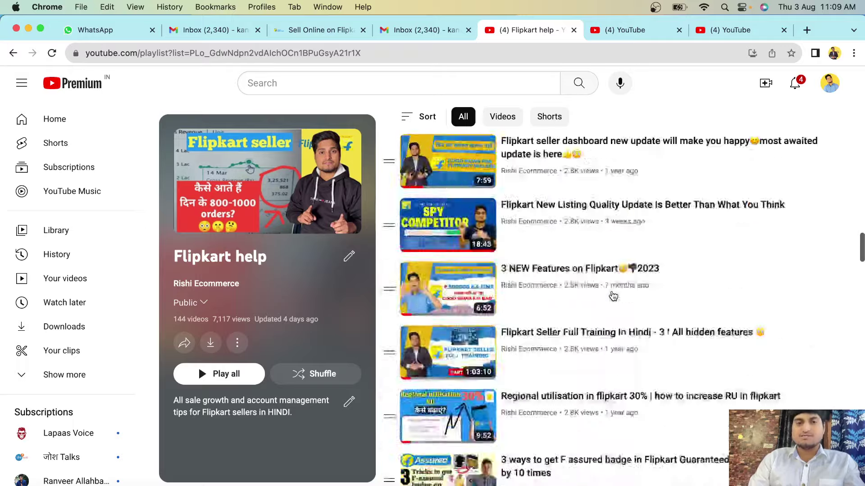
scroll(614, 296, "up", 10)
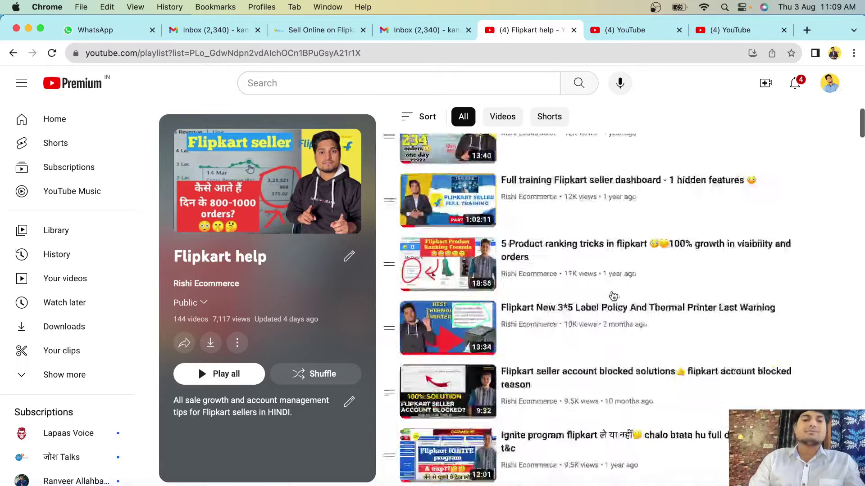
scroll(613, 294, "up", 1)
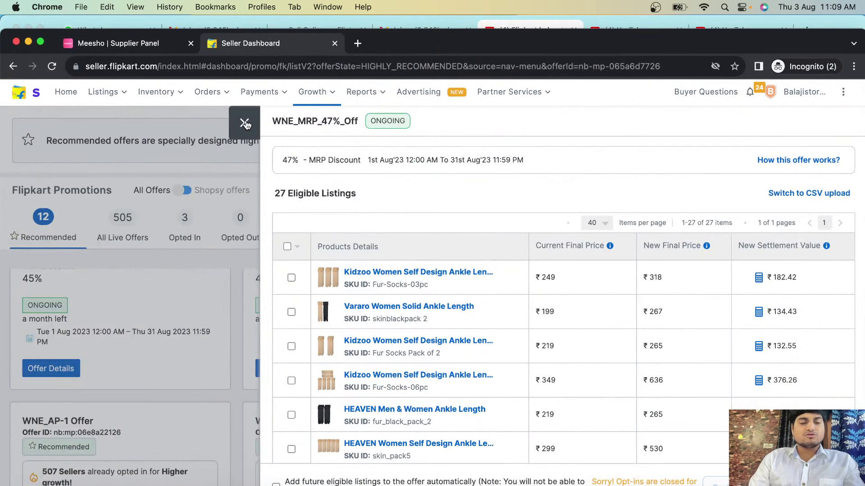
Close the 47% offer details in the Seller Dashboard, then open My Listings and reload the page.
left_click(245, 124)
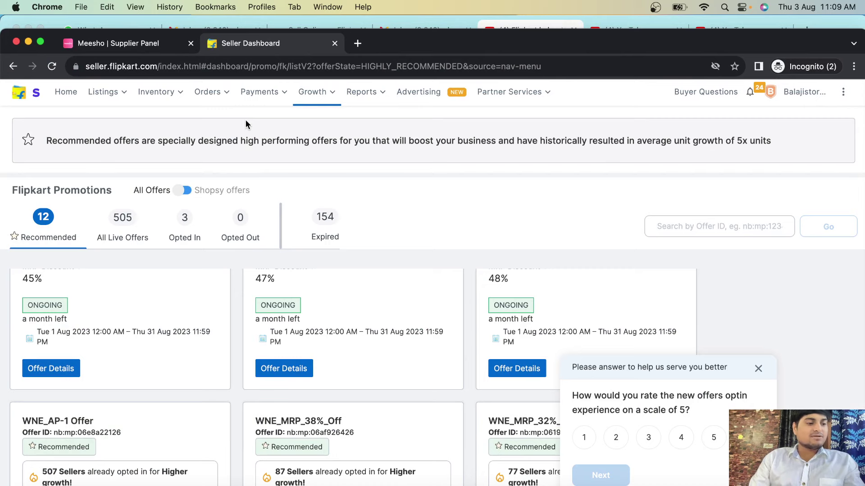
mouse_move(107, 92)
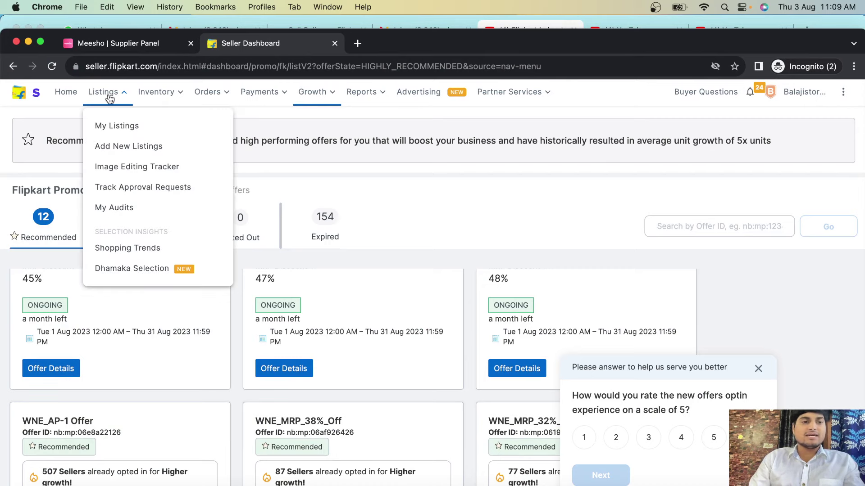
left_click(116, 124)
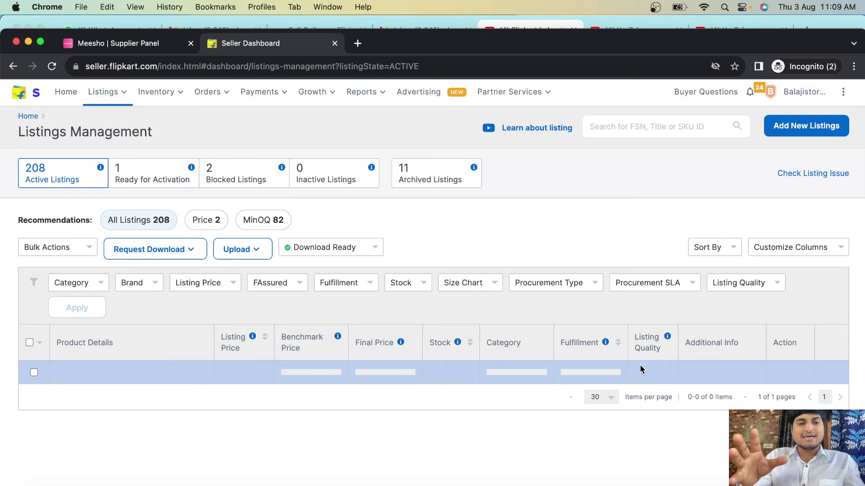
left_click(53, 67)
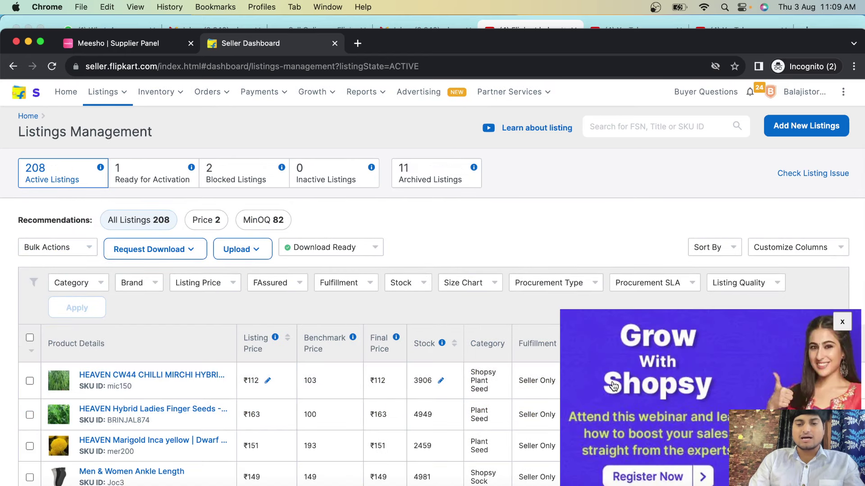
Dismiss the Shopsy webinar ad, look through the active listings and highlight the Benchmark Price column heading.
left_click(841, 320)
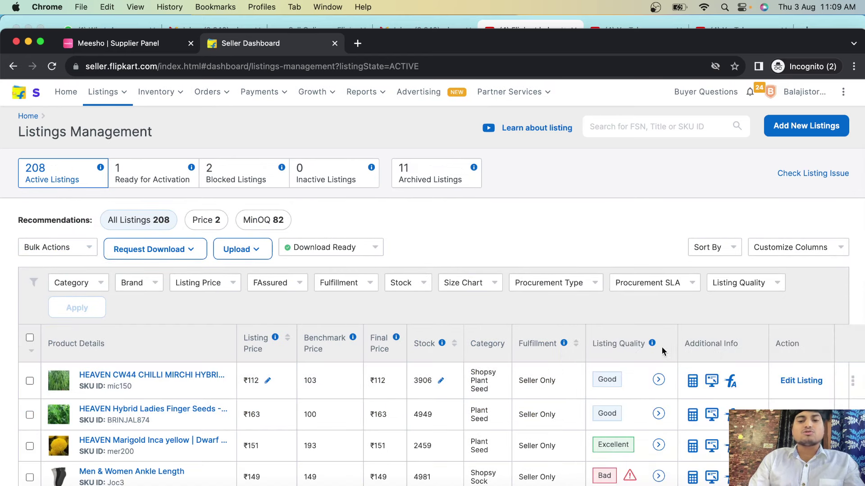
scroll(631, 412, "down", 3)
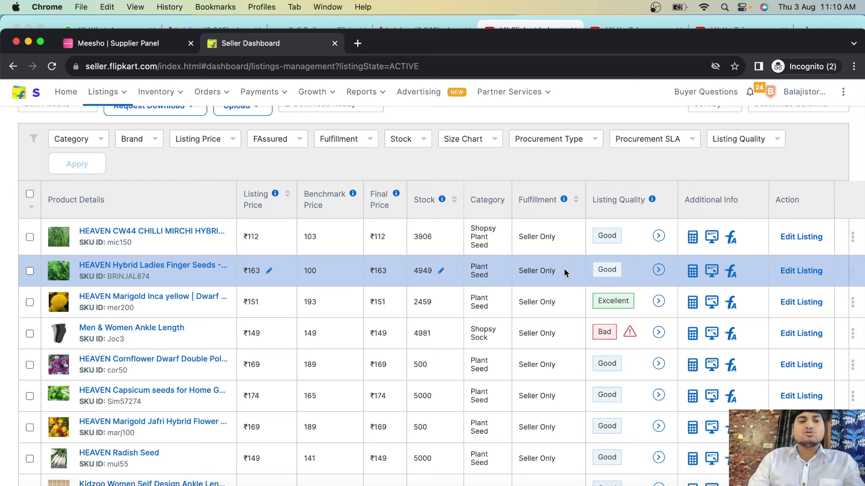
scroll(320, 253, "up", 4)
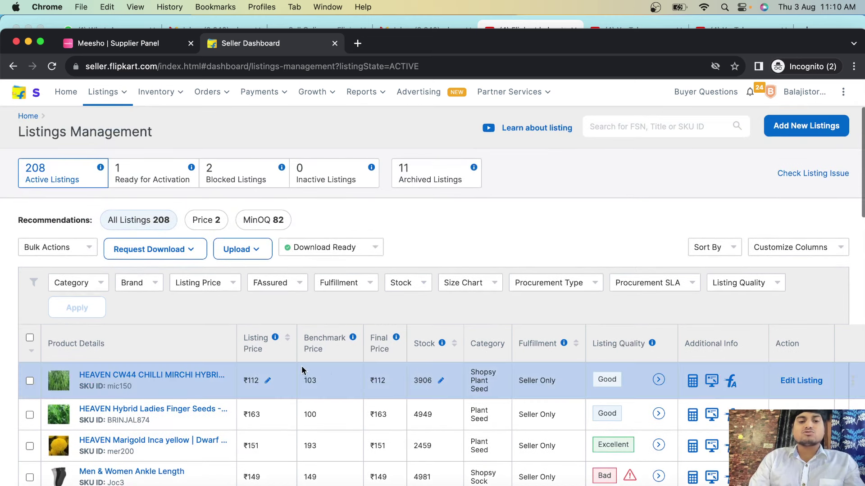
triple_click(314, 340)
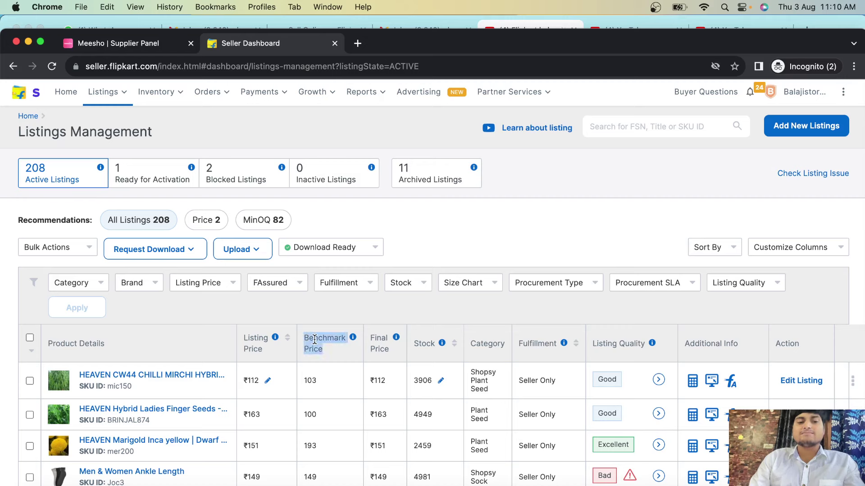
left_click(334, 351)
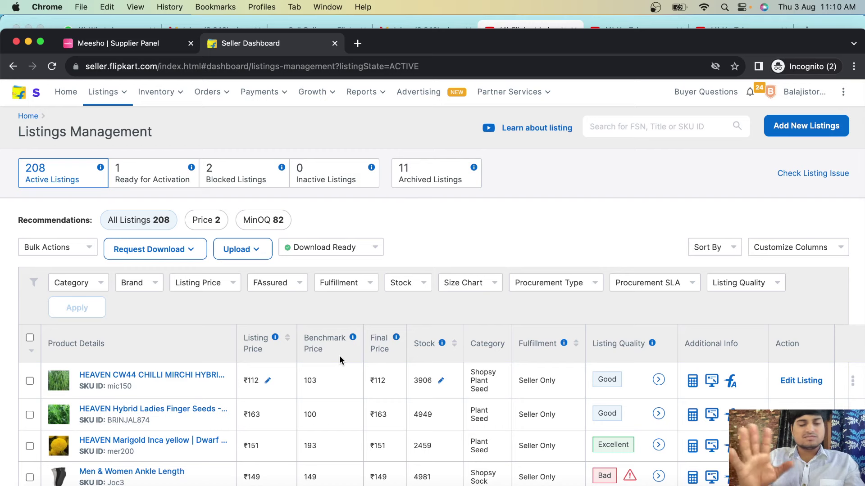
mouse_move(349, 342)
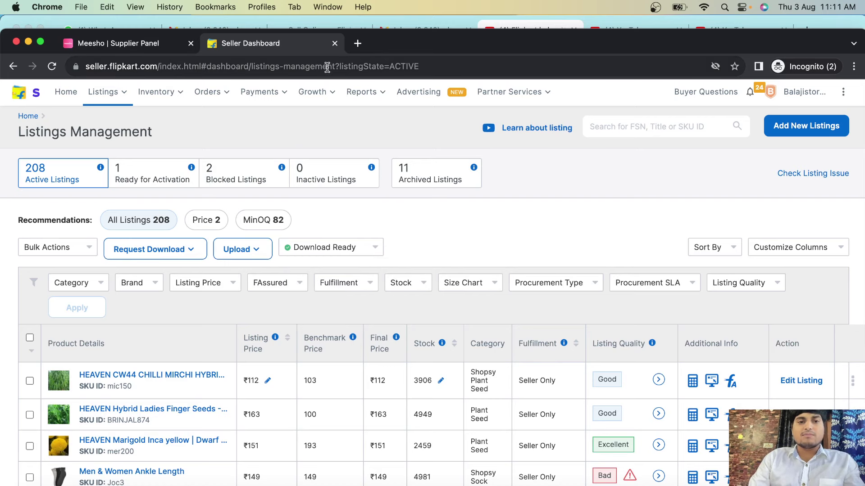
Open the seller Rewards page and decline its guided tour.
mouse_move(320, 97)
left_click(322, 197)
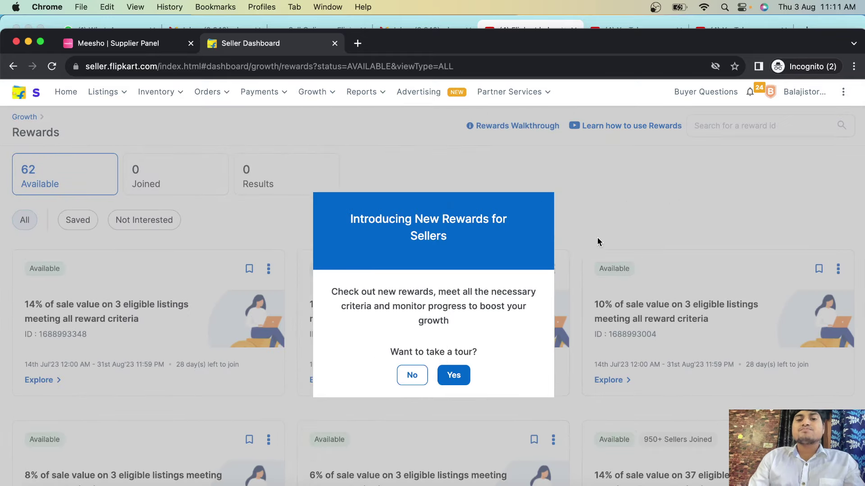
left_click(410, 377)
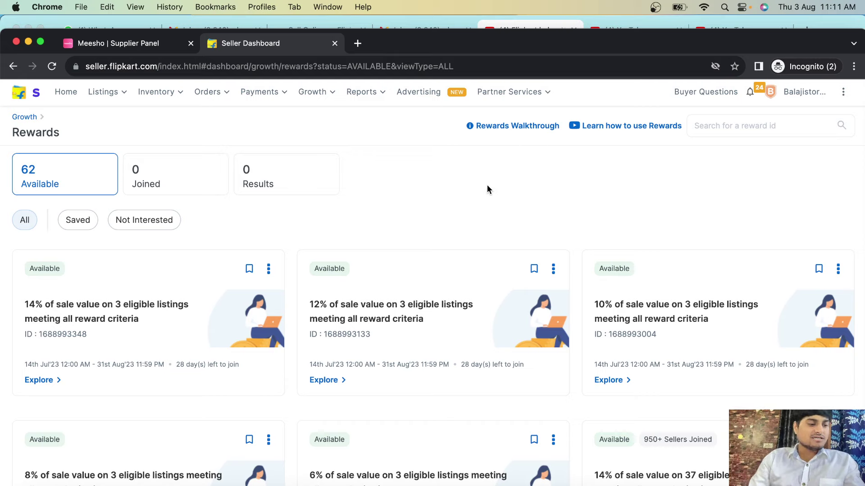
Open Dhamaka Selection, view its terms and conditions, go on to the instructions for adding products and close the introduction.
mouse_move(139, 97)
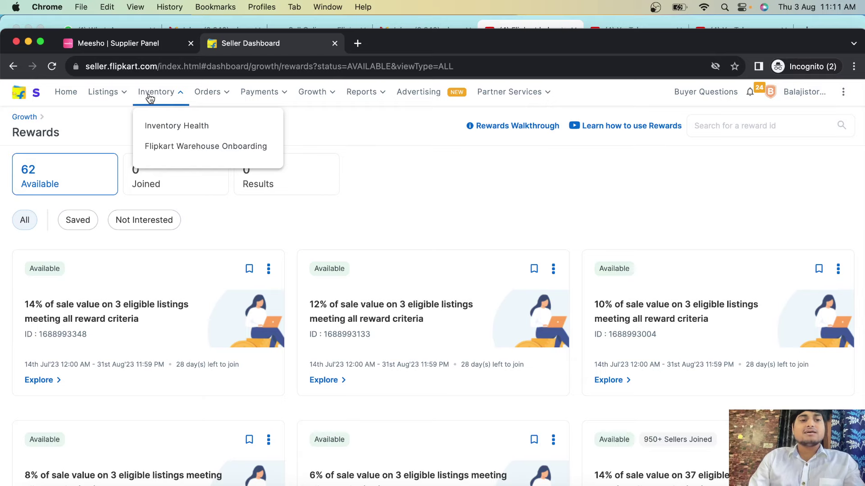
mouse_move(105, 94)
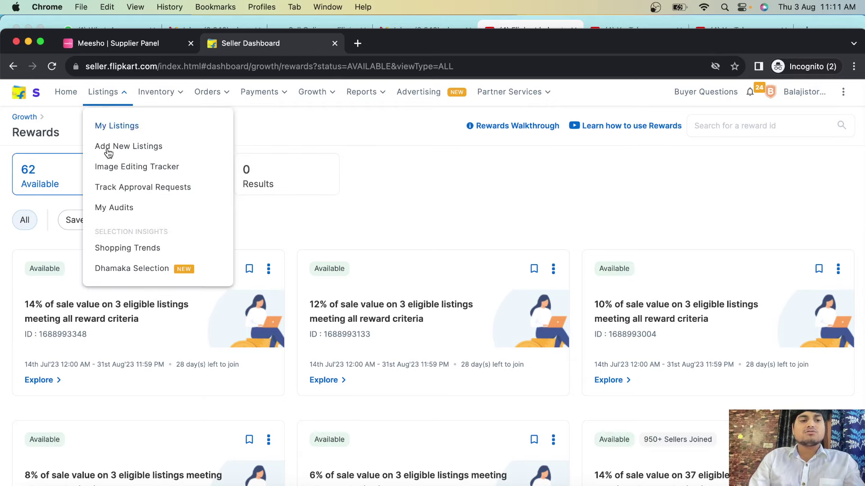
left_click(124, 269)
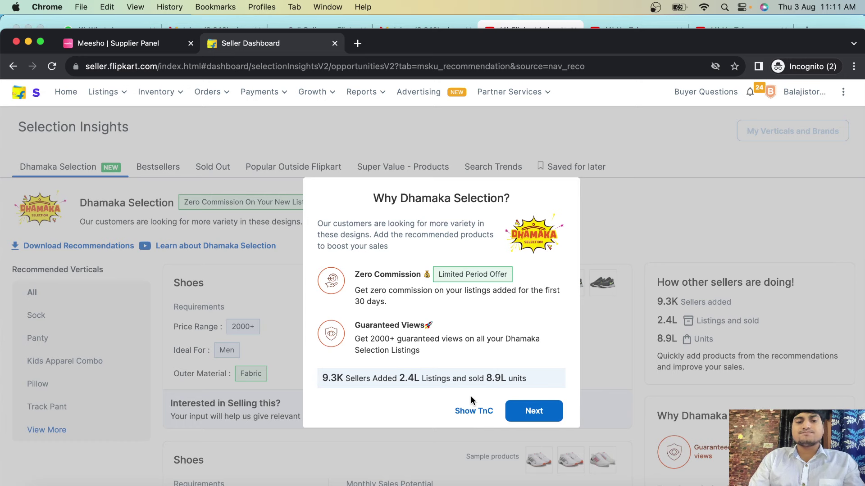
left_click(469, 413)
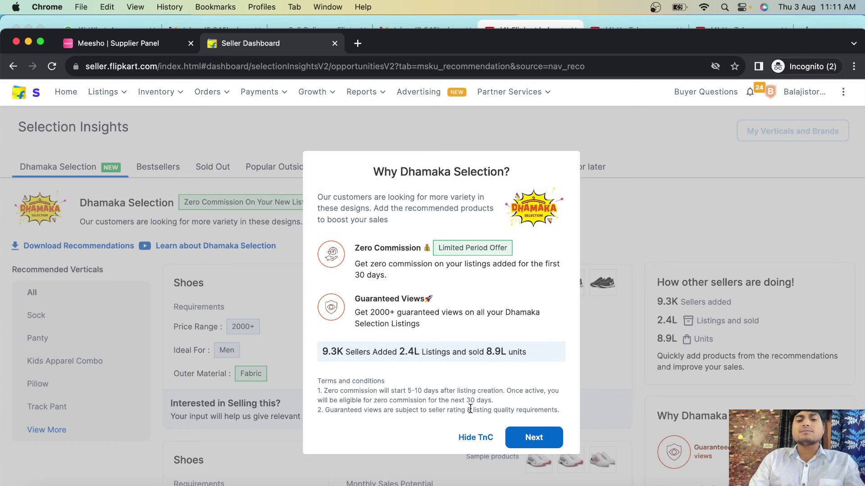
left_click(471, 440)
left_click(534, 412)
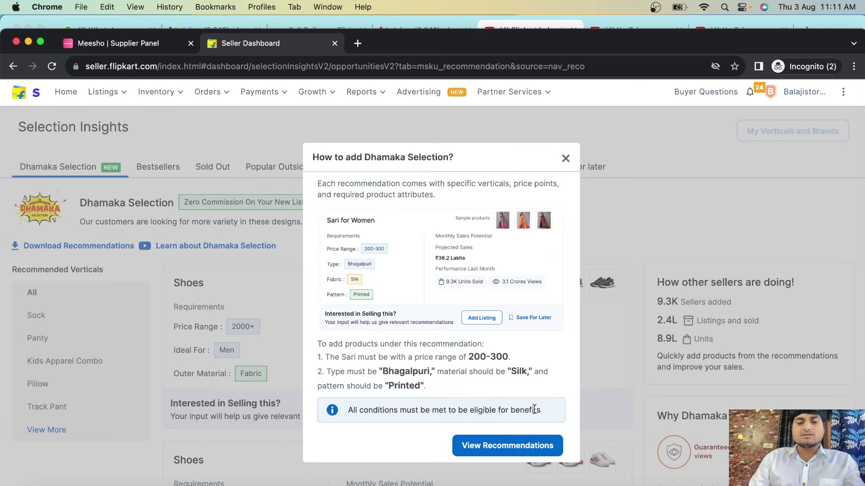
left_click(568, 161)
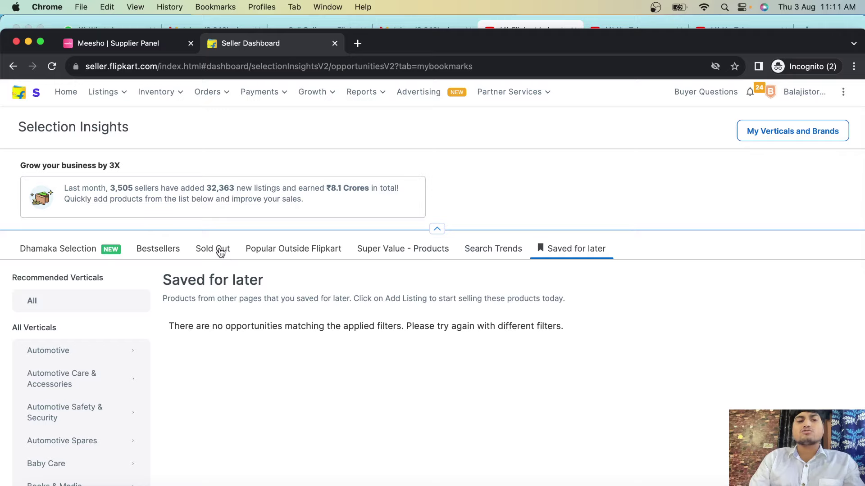
Show the Sold Out product recommendations in Selection Insights and dismiss the welcome tour.
left_click(223, 251)
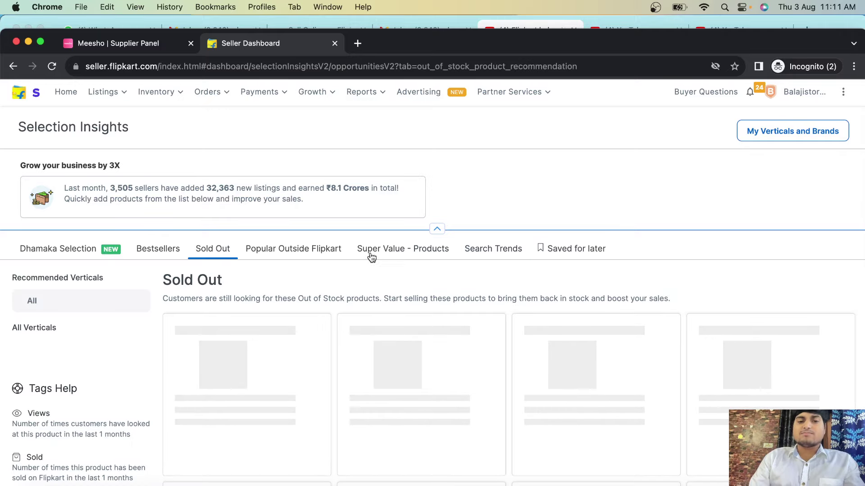
scroll(407, 339, "down", 5)
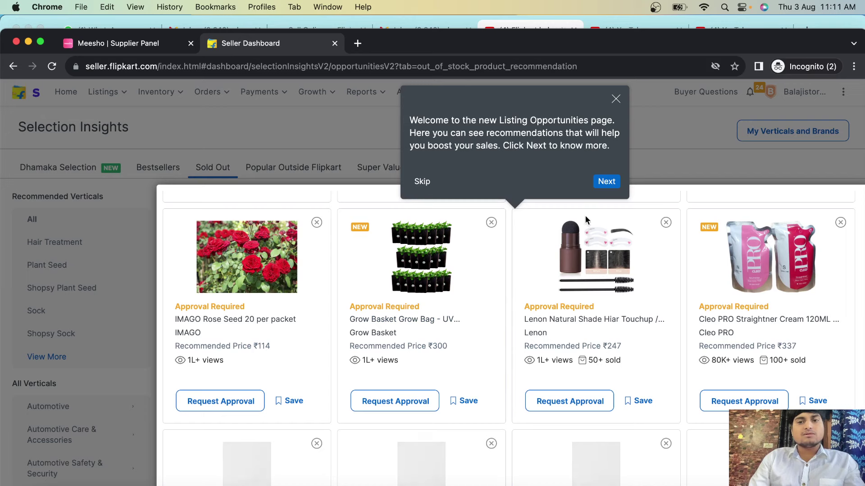
left_click(616, 99)
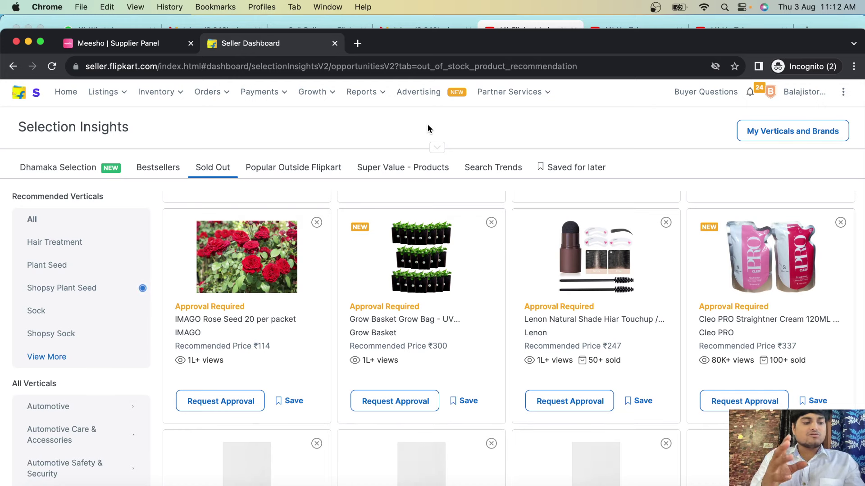
Open Flipkart Growth Plans, review the Insights and Data plans, view the Business Expert plans and return to Insights and Data.
left_click(307, 93)
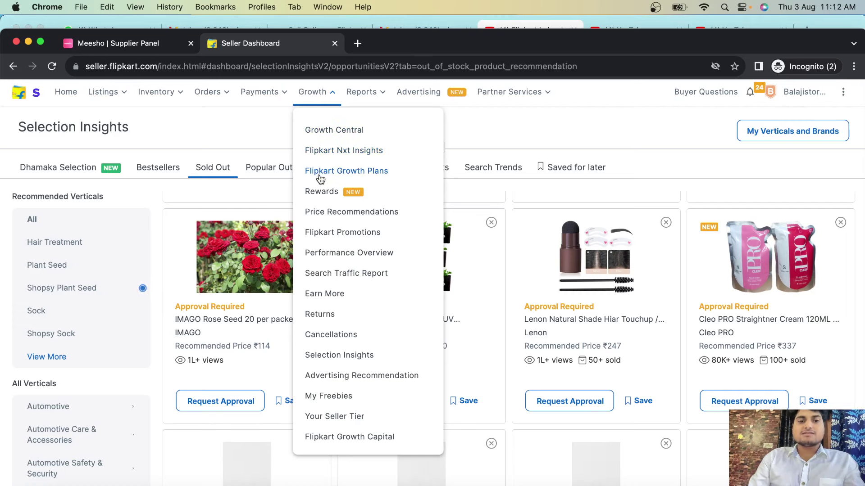
left_click(363, 175)
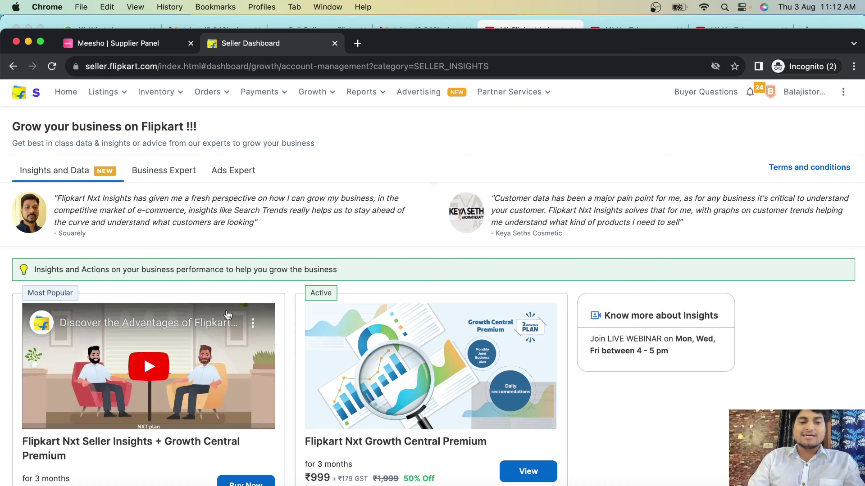
scroll(223, 374, "down", 3)
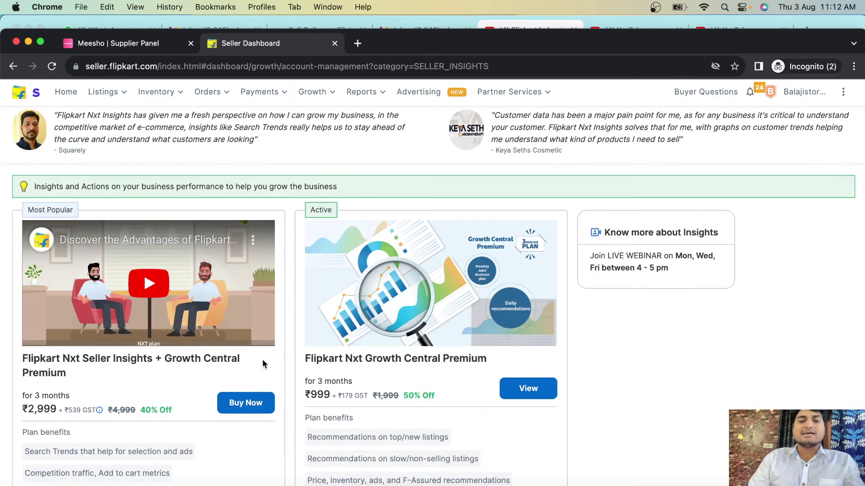
scroll(262, 358, "down", 5)
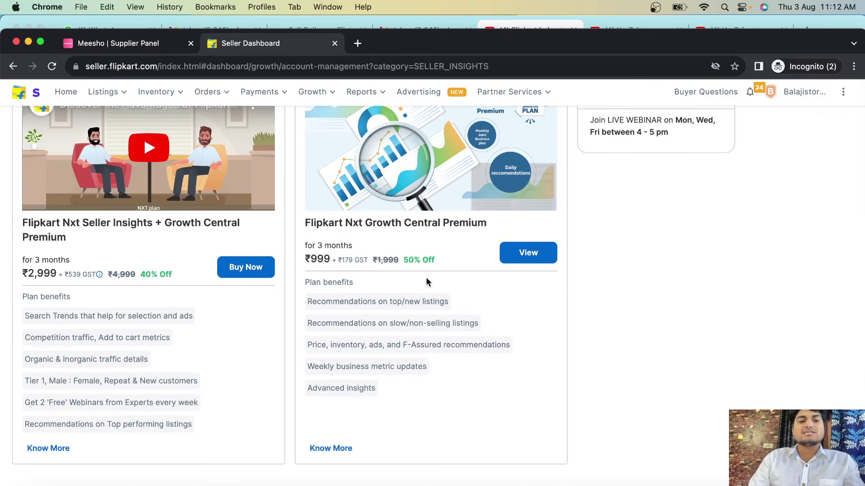
scroll(426, 278, "up", 5)
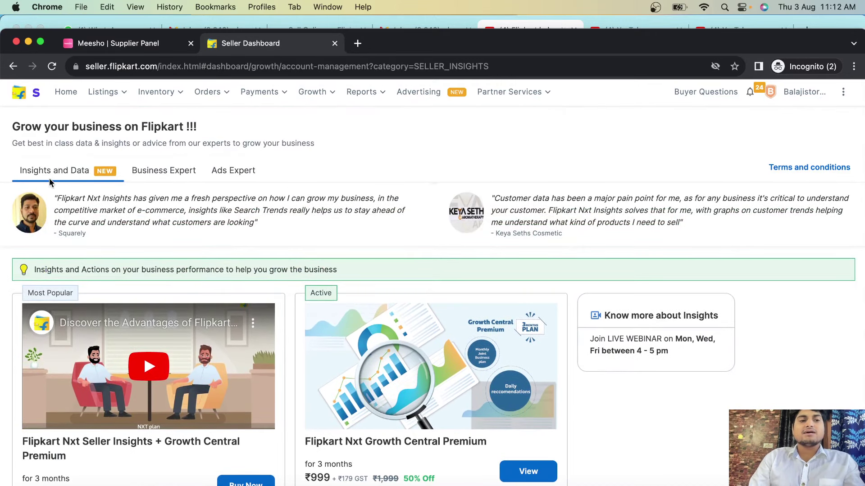
left_click(168, 177)
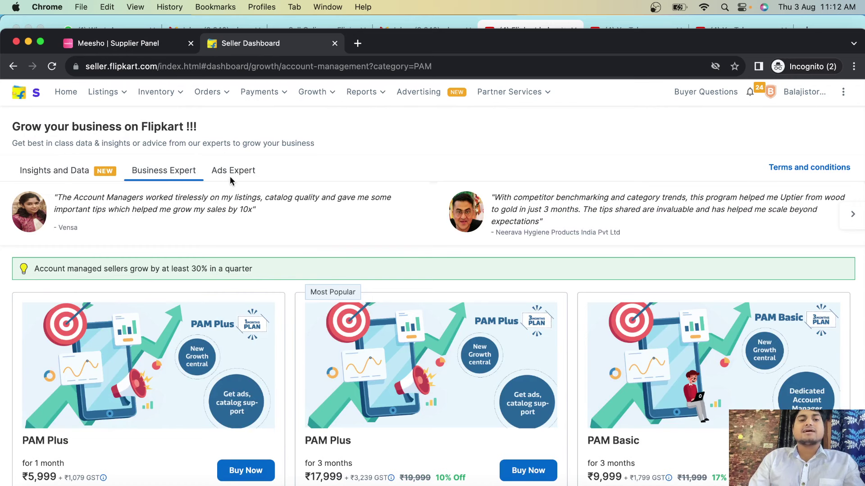
left_click(84, 173)
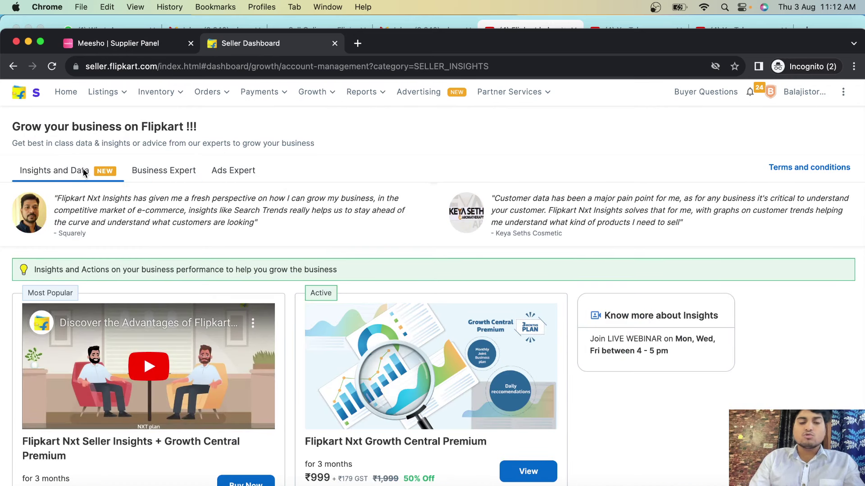